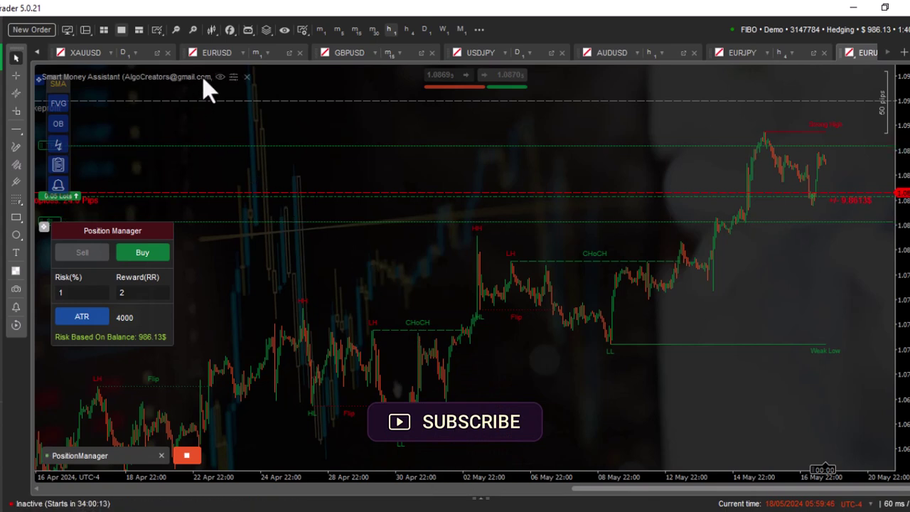
- Review the Smart Money Assistant settings, keeping send to telegram at No, and close them
click(233, 76)
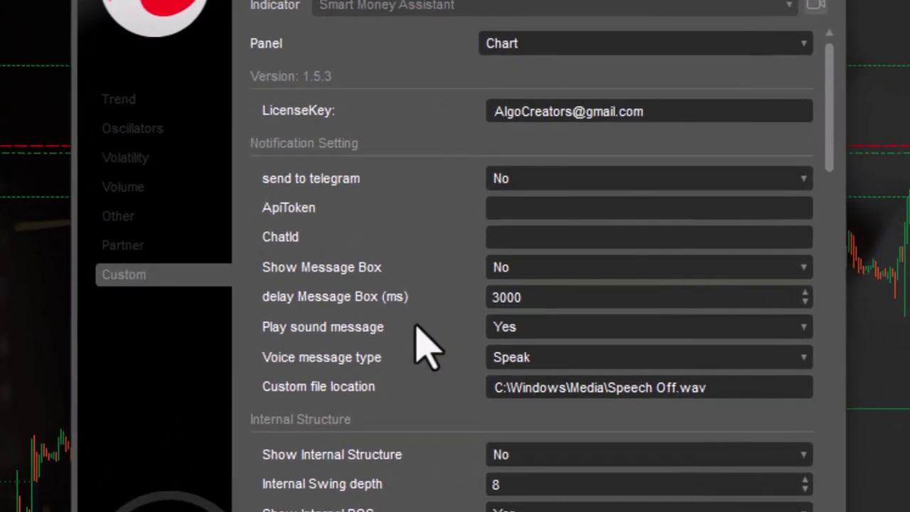
click(522, 206)
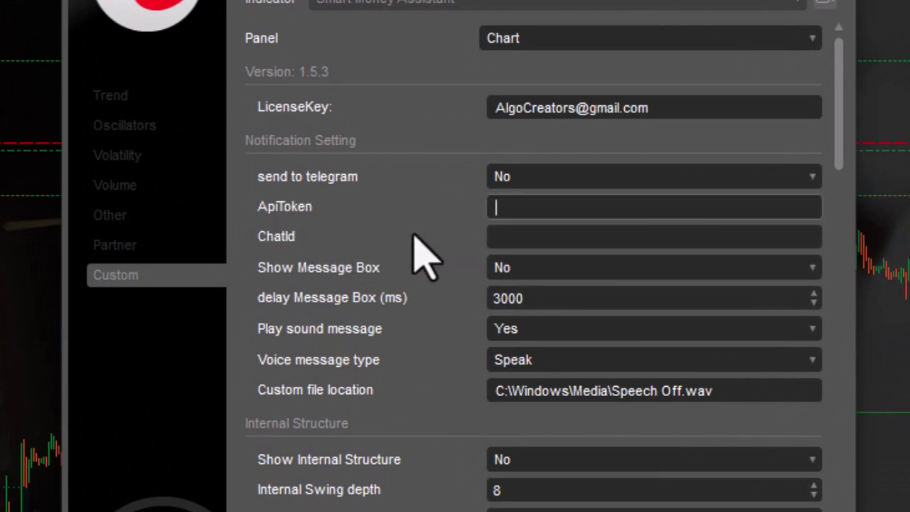
click(507, 235)
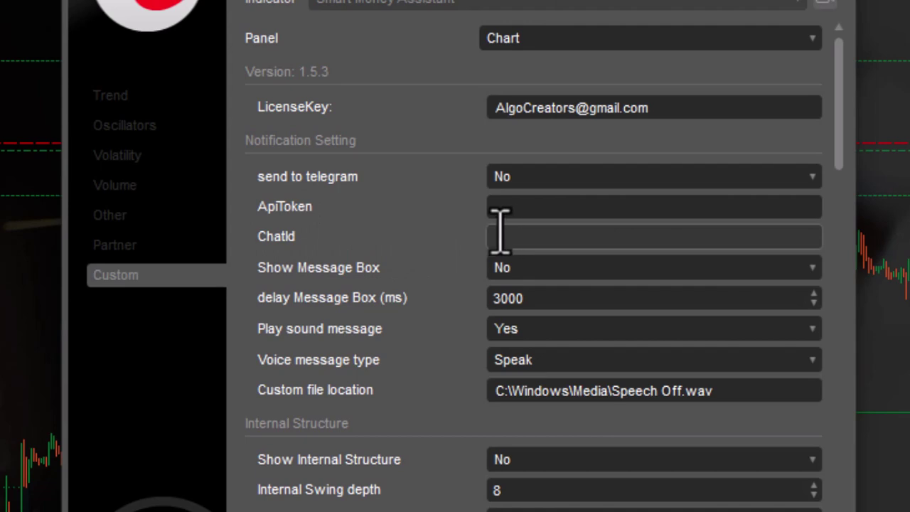
click(515, 186)
click(516, 187)
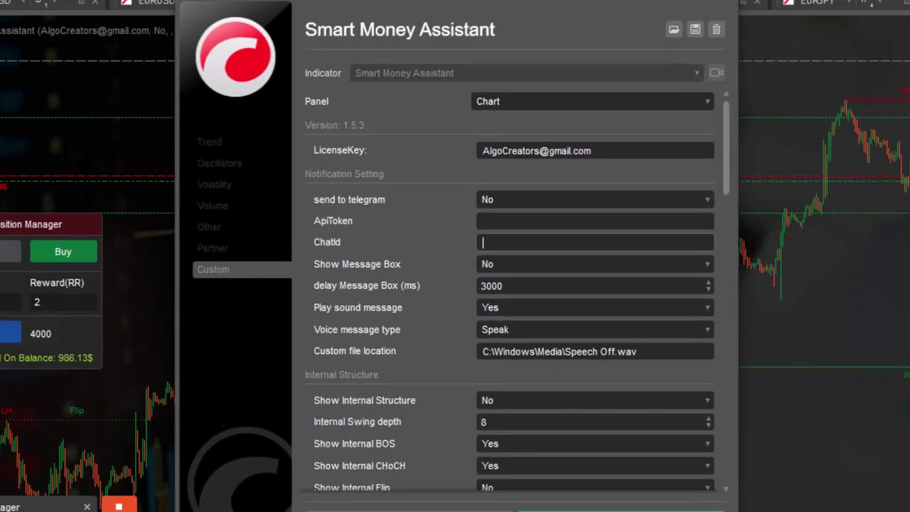
click(538, 462)
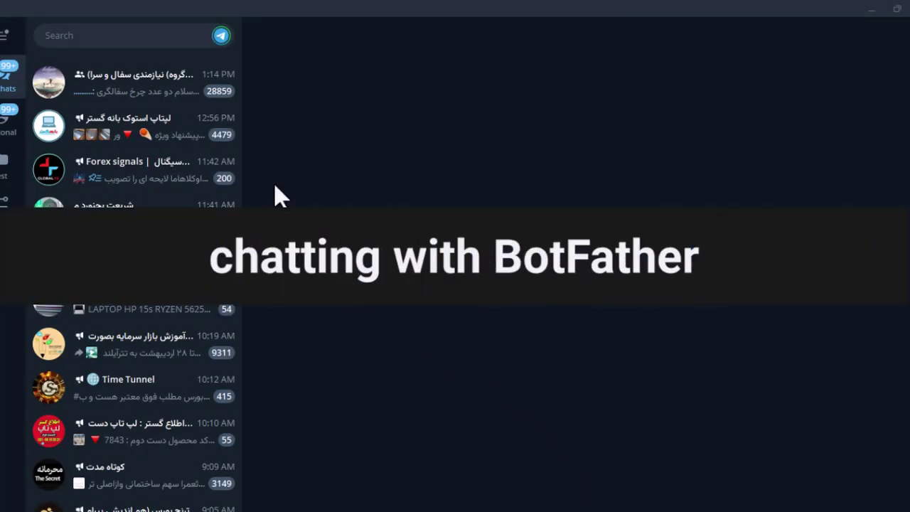
- Find BotFather by searching 'botfa' in Telegram and show its command menu
click(148, 34)
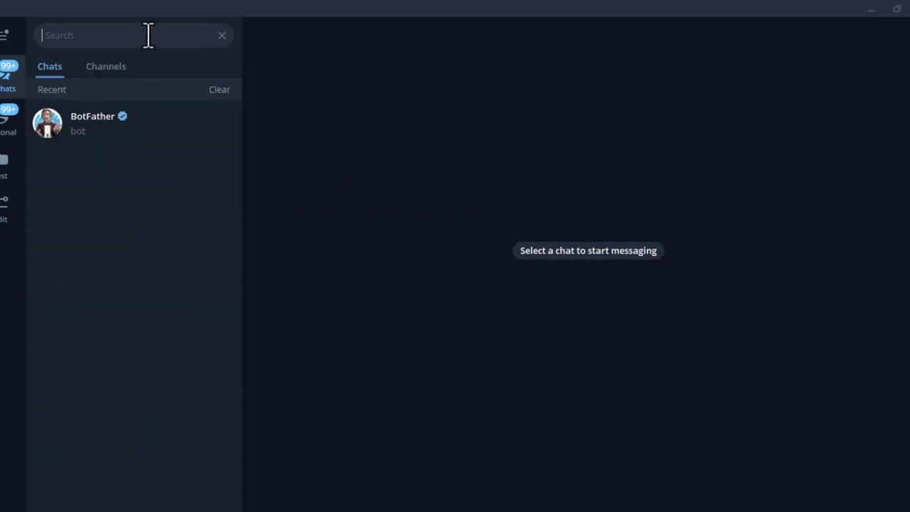
text(b)
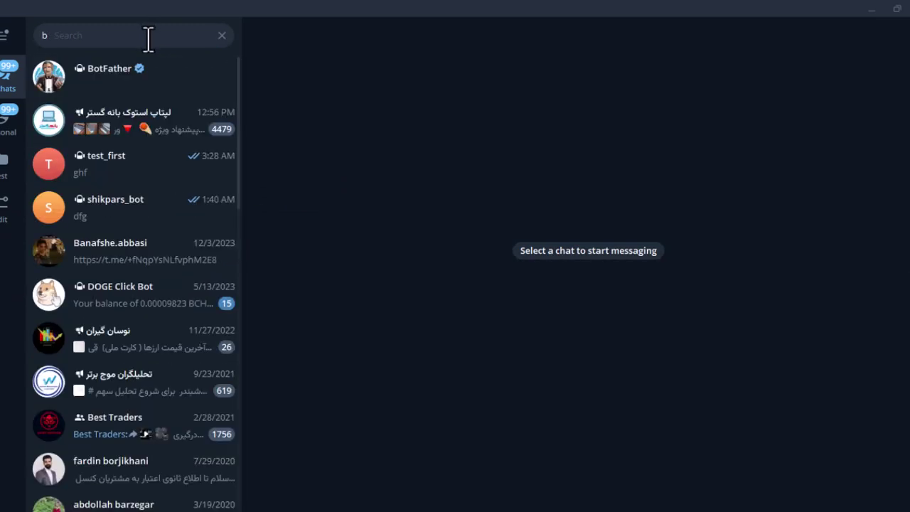
text(otfa)
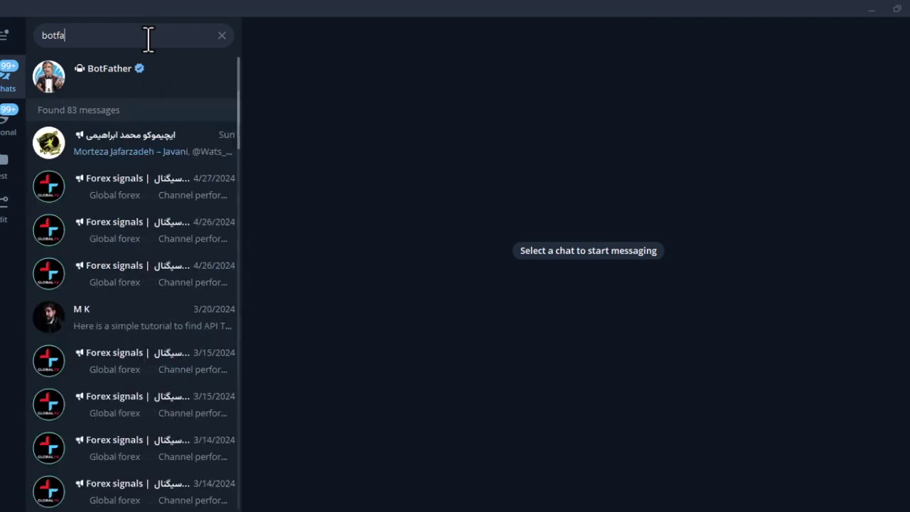
click(91, 86)
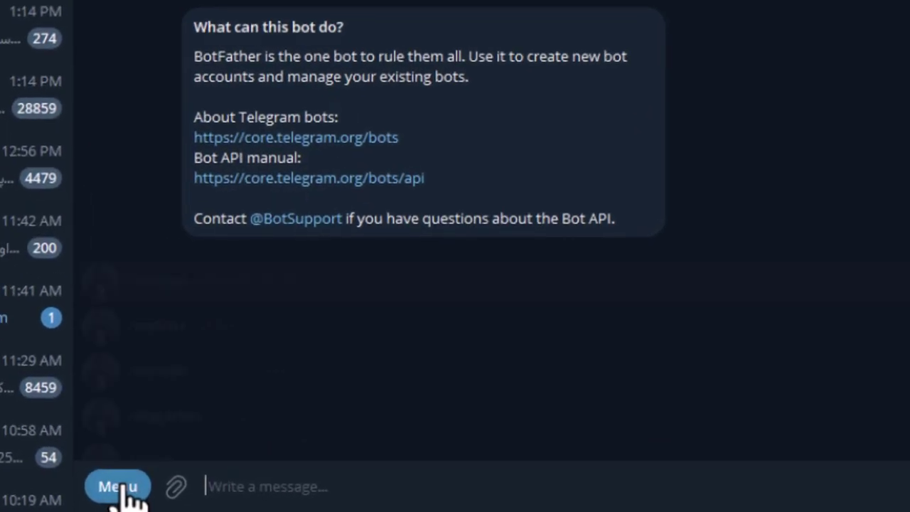
click(269, 496)
- Send /newbot to BotFather and name the new bot 'testbot'
click(158, 284)
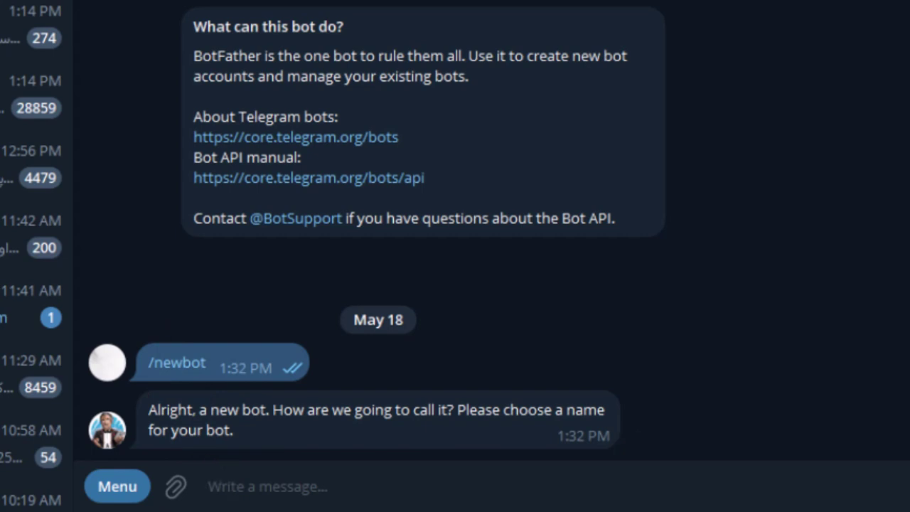
text(testbot)
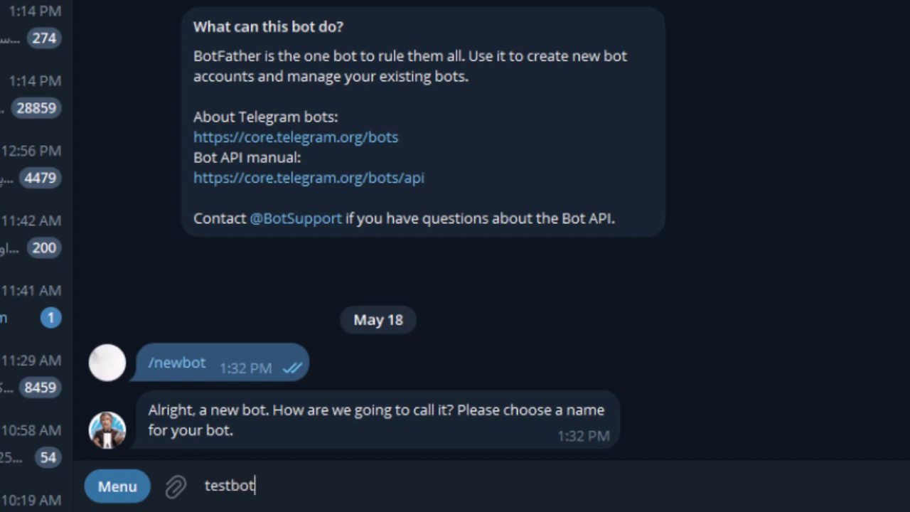
key(Return)
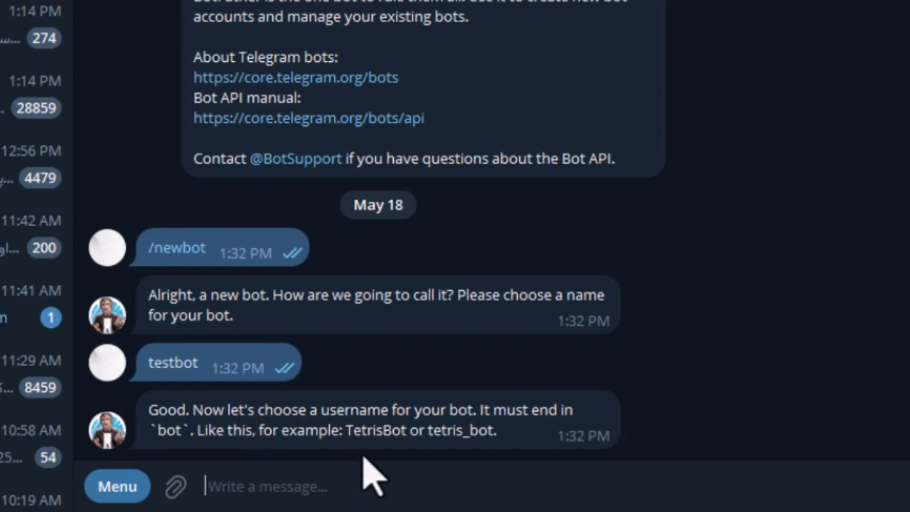
- Try username test_bot_123_bot, then submit new_testbot_567_bot once the first is taken
text(test_bot_123)
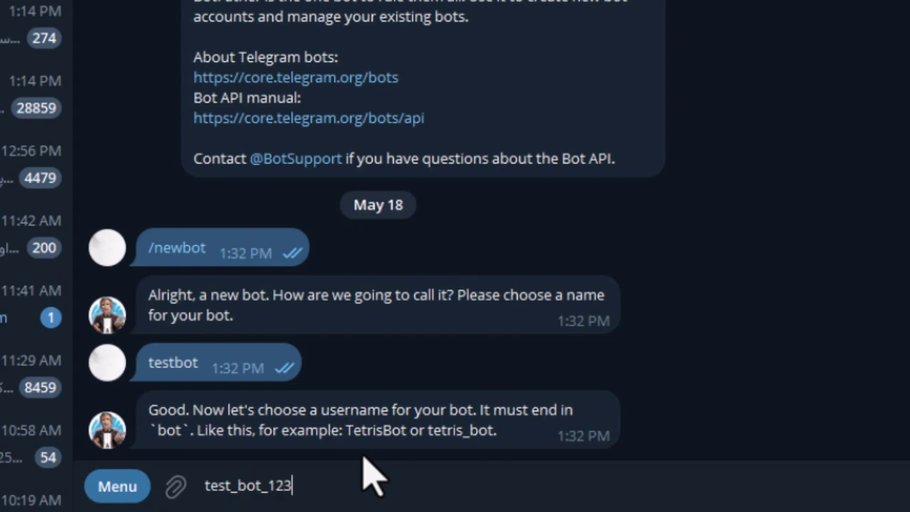
text(_bot)
key(Return)
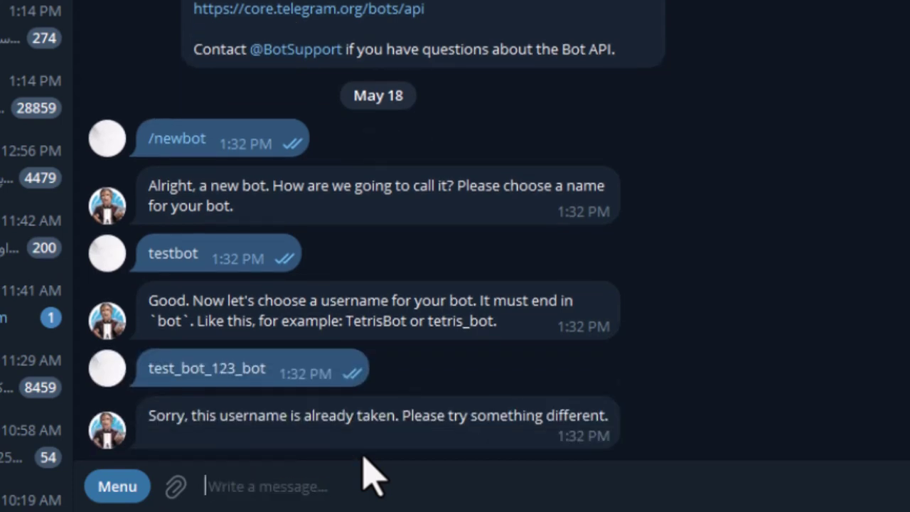
text(new_testbot_567_bot)
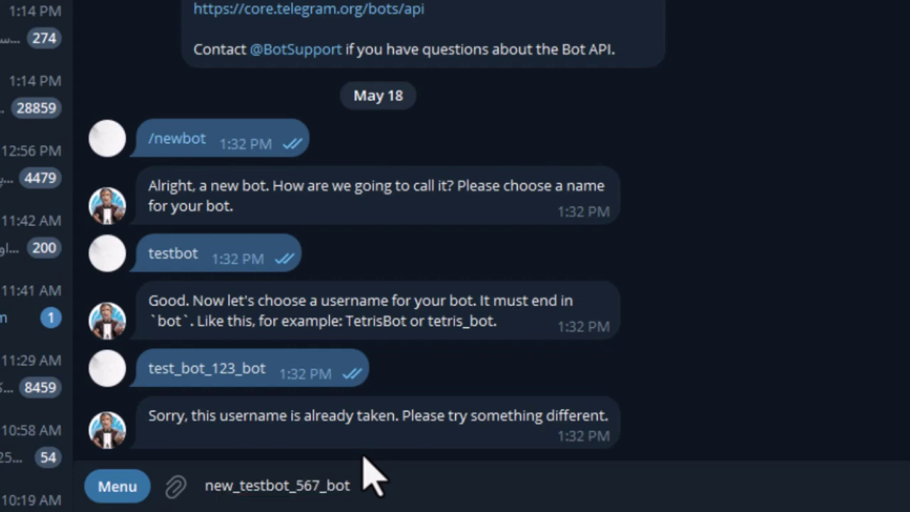
key(Return)
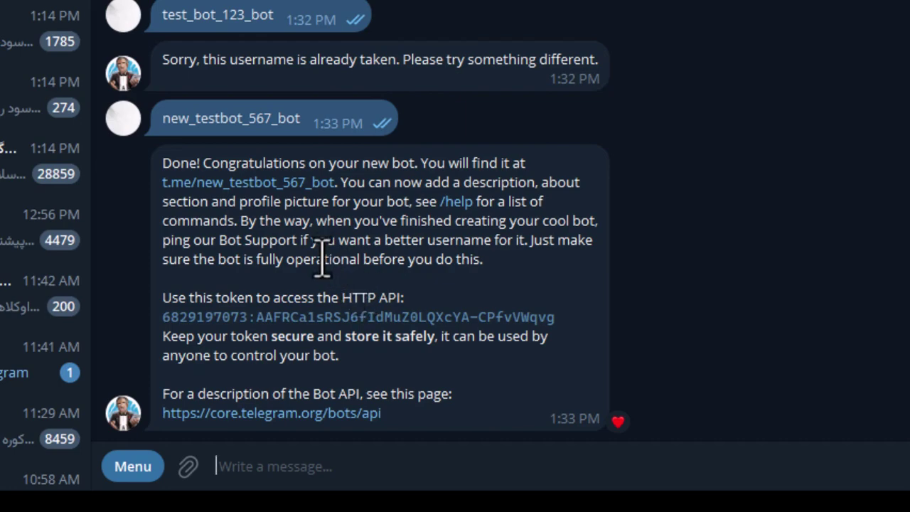
drag(162, 317, 603, 331)
click(388, 350)
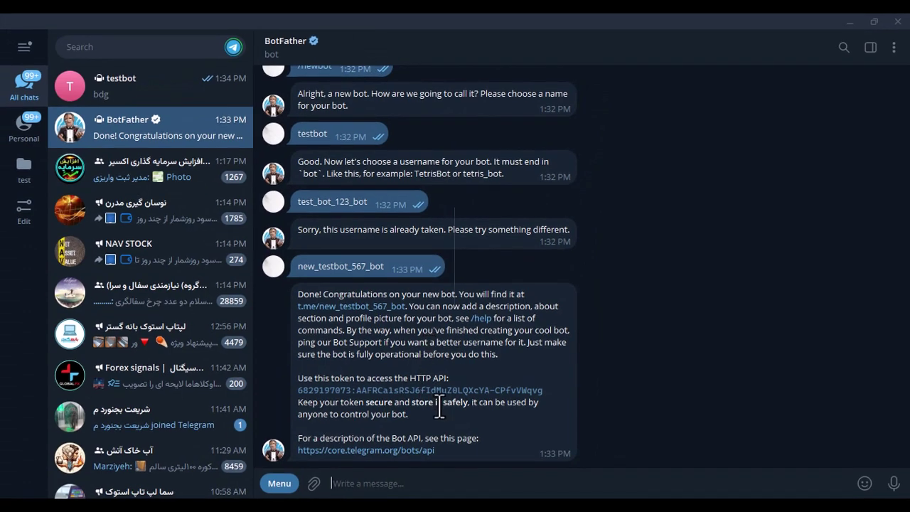
double_click(439, 409)
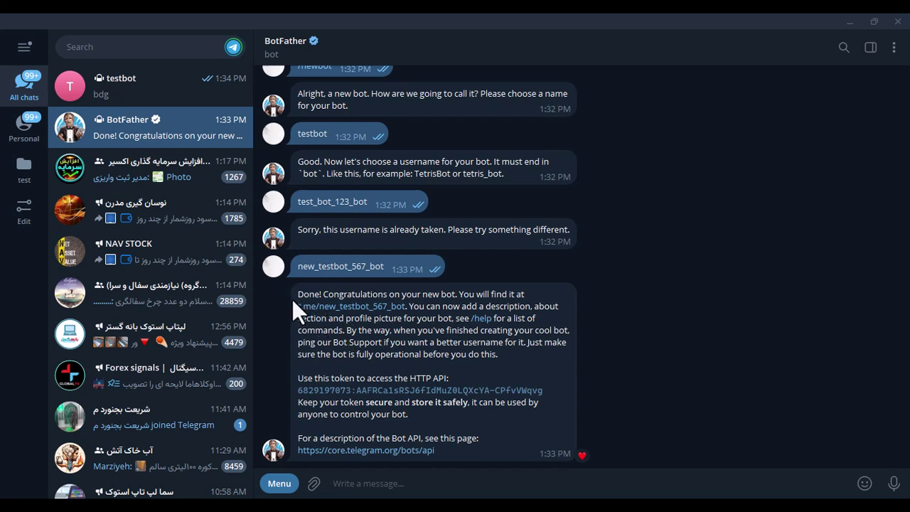
drag(292, 299, 301, 402)
click(323, 332)
- Open the new_testbot_567_bot chat and send it test messages, including dgdgh and hello
click(345, 311)
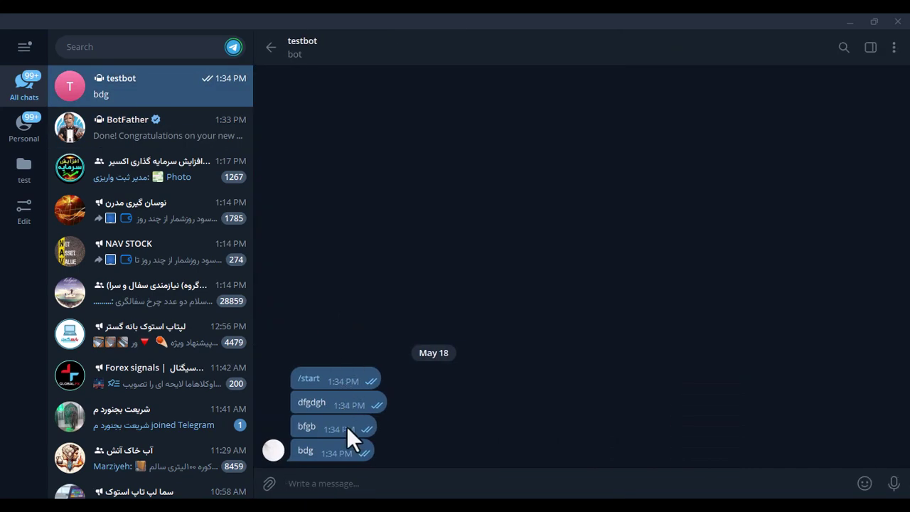
key(Return)
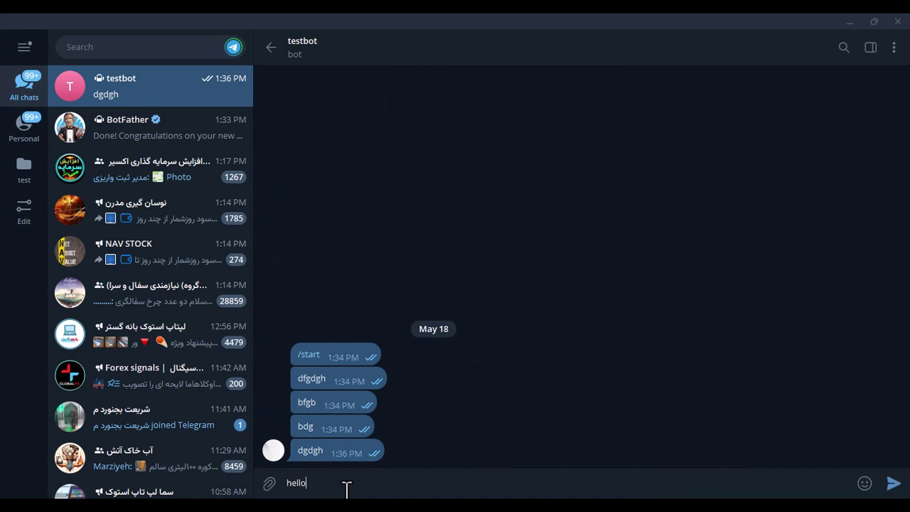
key(Return)
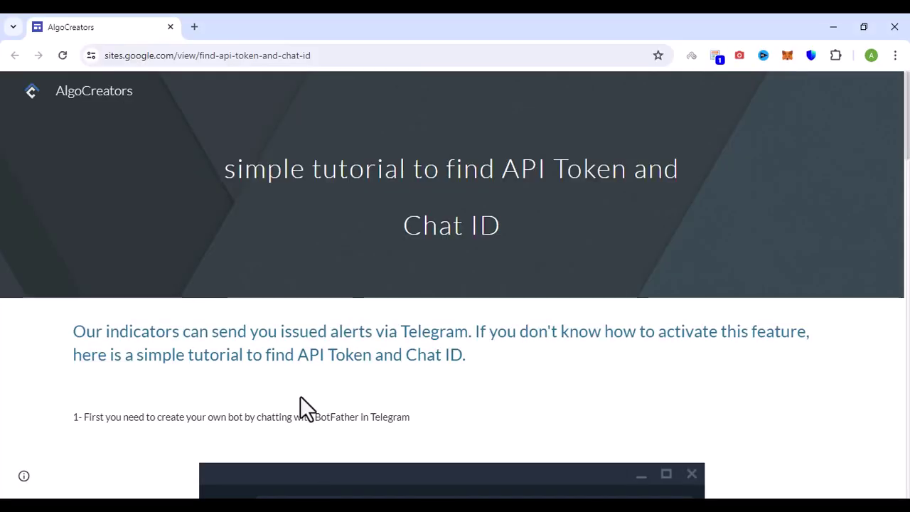
- Copy the tutorial's getUpdates URL into a new Chrome tab
scroll(335, 305, down, 20)
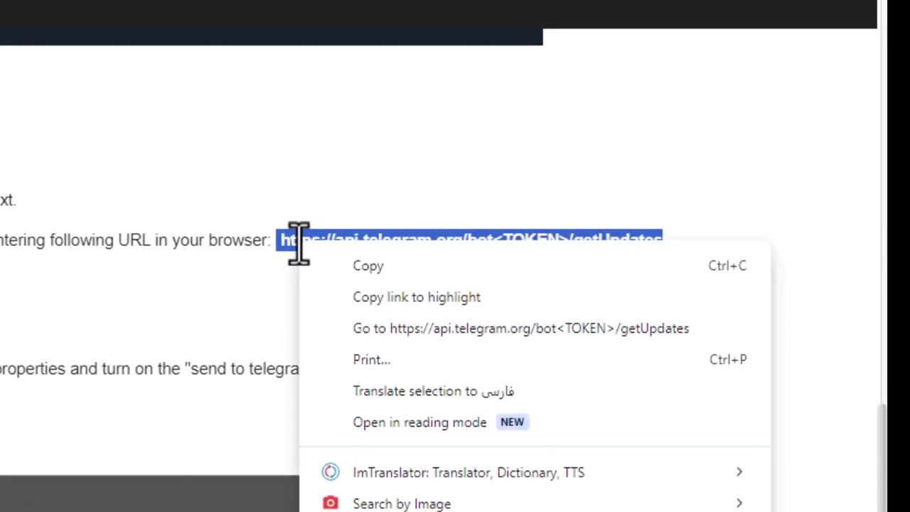
right_click(560, 238)
click(331, 264)
click(276, 244)
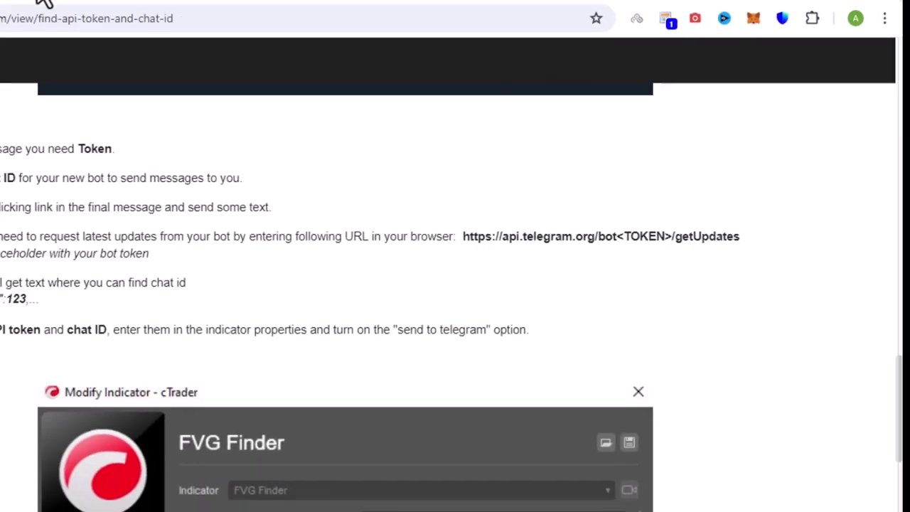
click(197, 26)
key(ctrl+v)
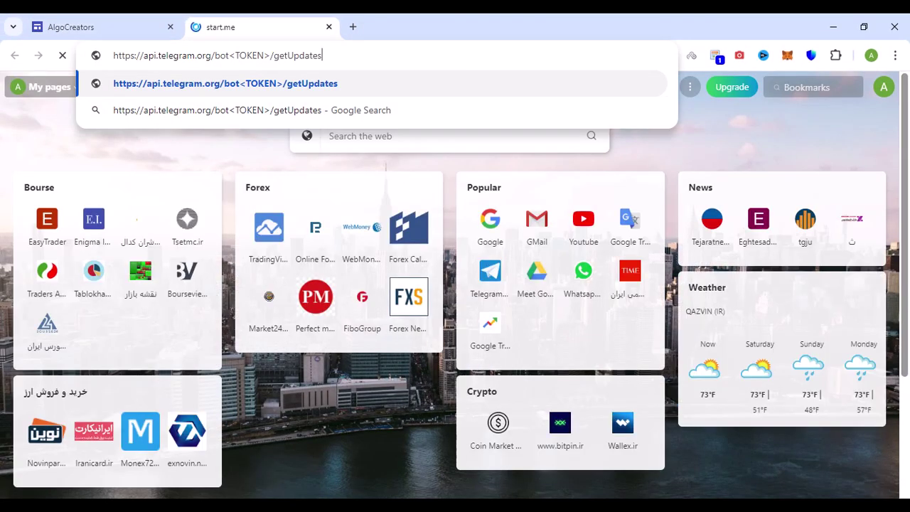
- Copy the new bot's API token from the BotFather chat in Telegram
click(685, 496)
click(172, 137)
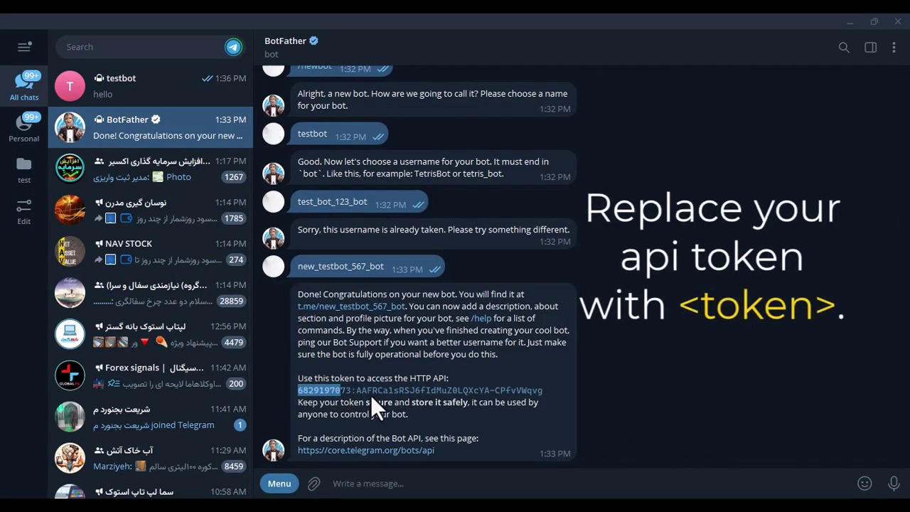
drag(370, 396, 546, 391)
right_click(526, 385)
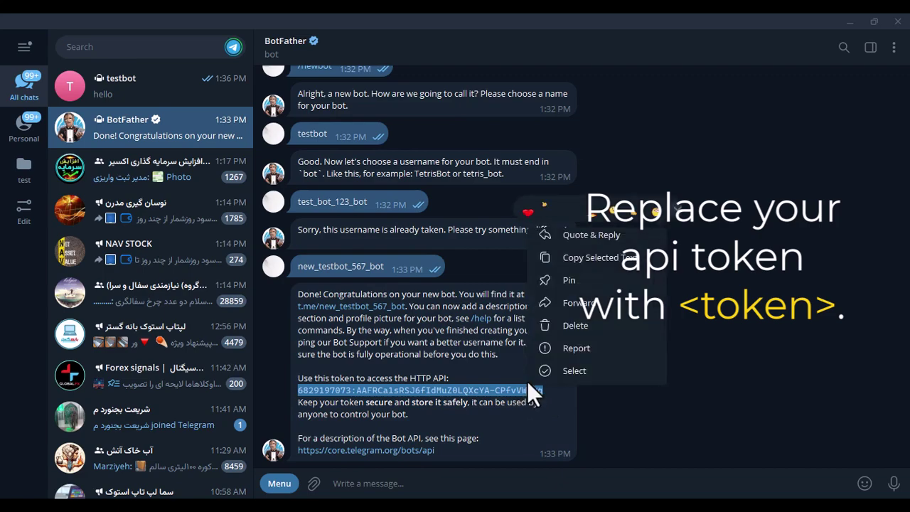
click(561, 257)
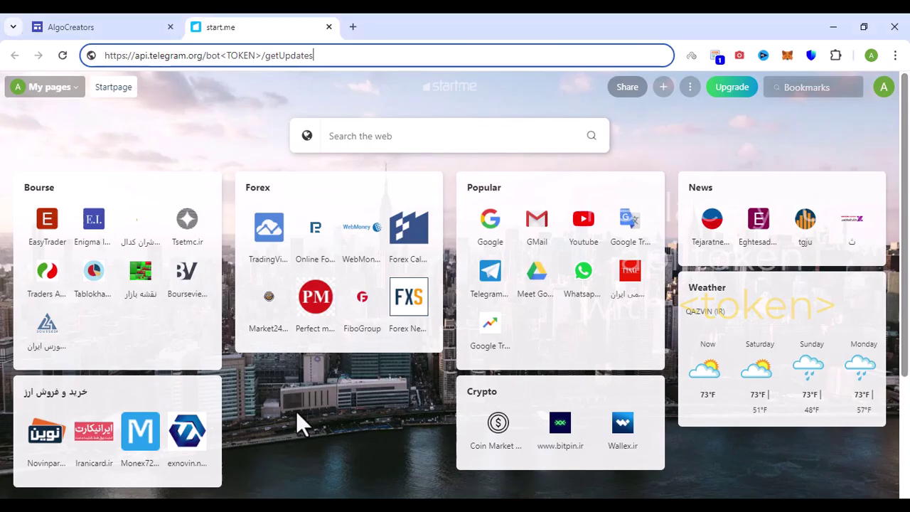
- Replace the <TOKEN> placeholder with the bot token and load the getUpdates address
right_click(248, 55)
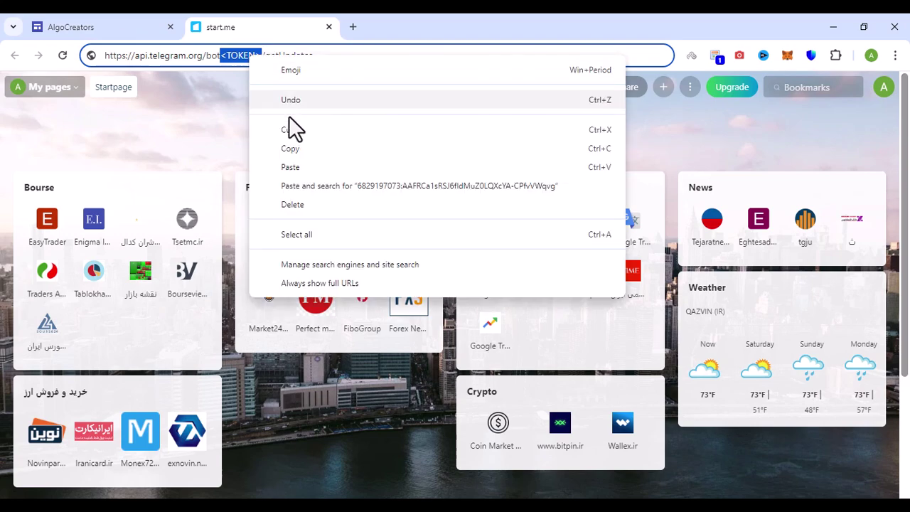
click(304, 161)
key(Return)
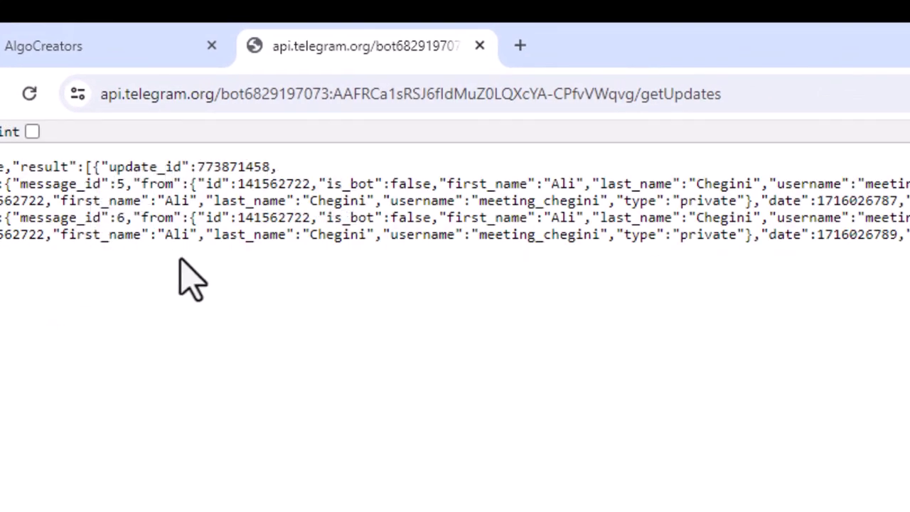
- Locate the sender's chat id in the JSON response
drag(196, 184, 317, 185)
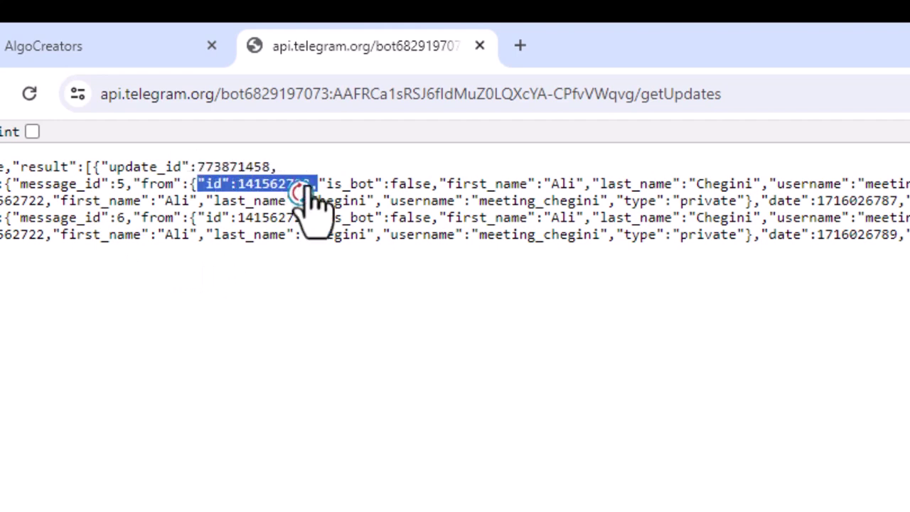
drag(203, 222, 299, 223)
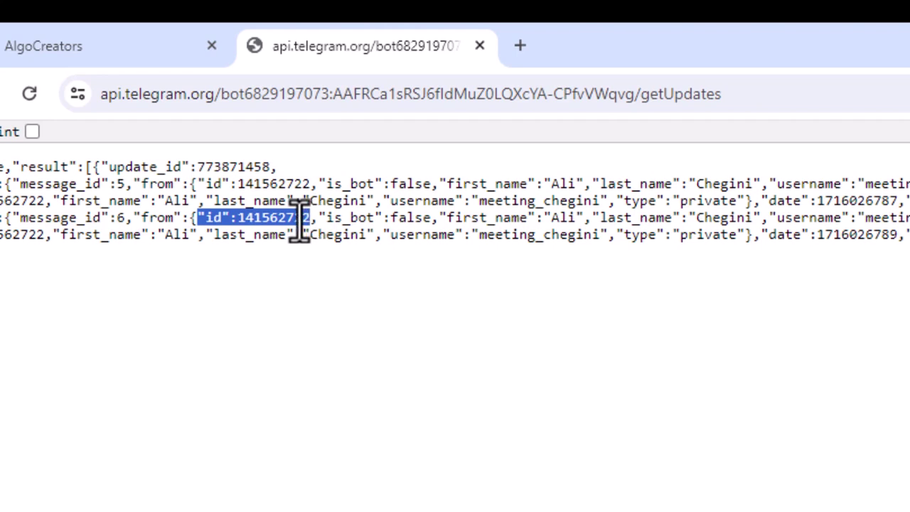
click(279, 183)
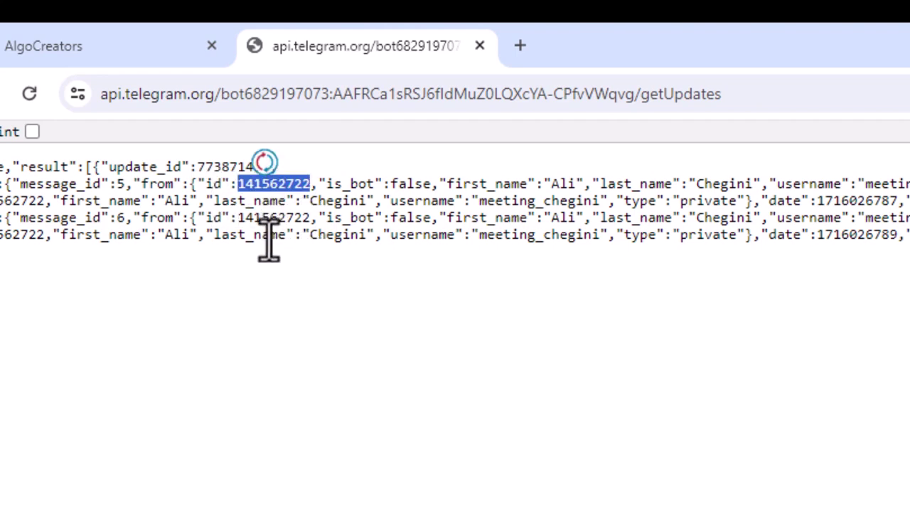
click(277, 279)
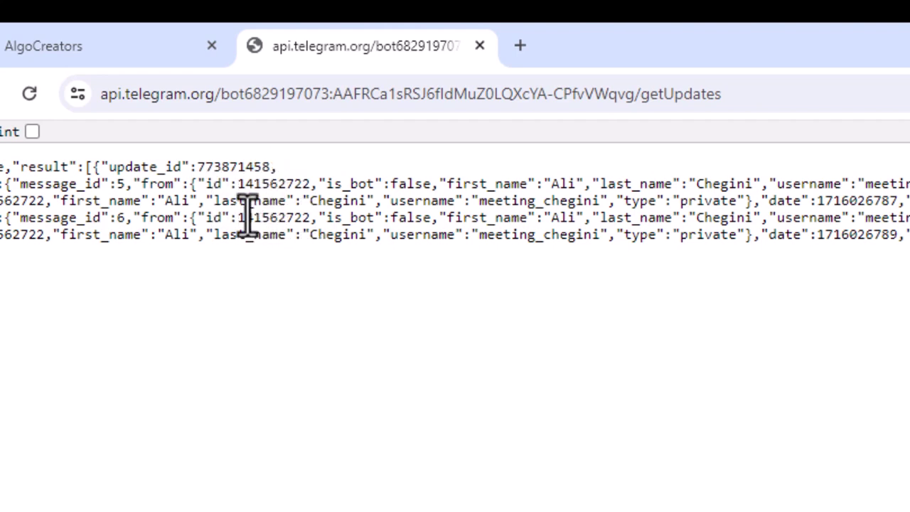
- Copy the chat id and paste it into the indicator's ChatId field
drag(238, 182, 310, 183)
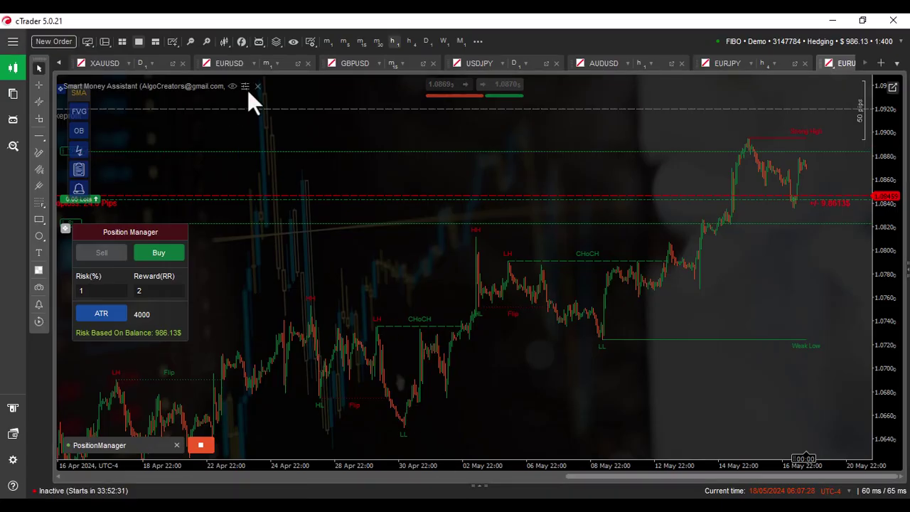
click(246, 87)
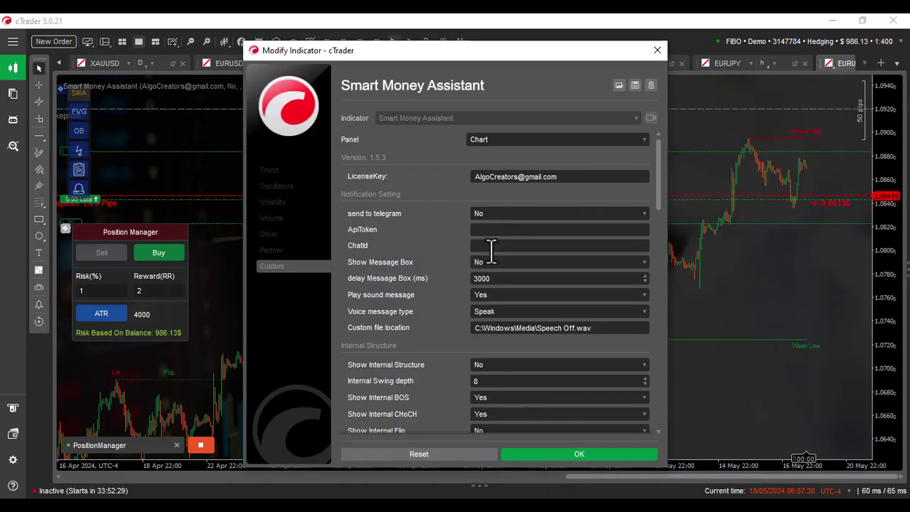
click(498, 246)
right_click(500, 245)
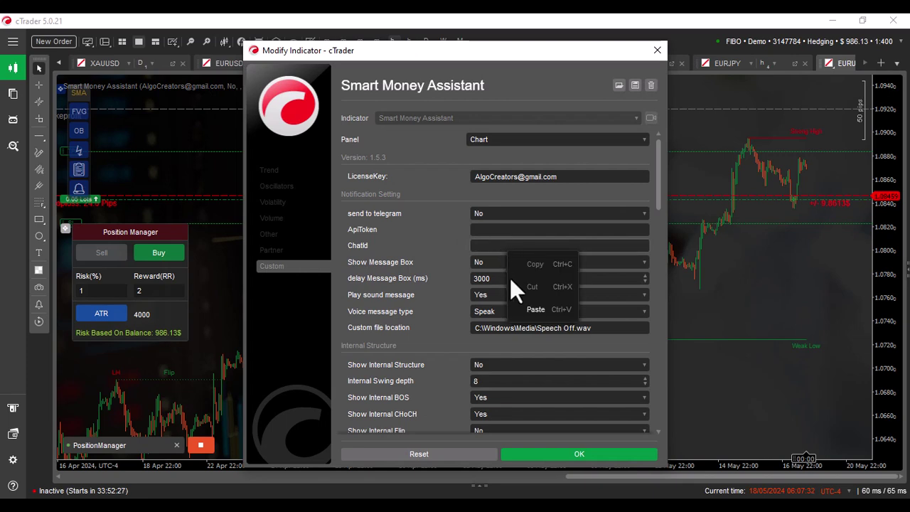
click(525, 311)
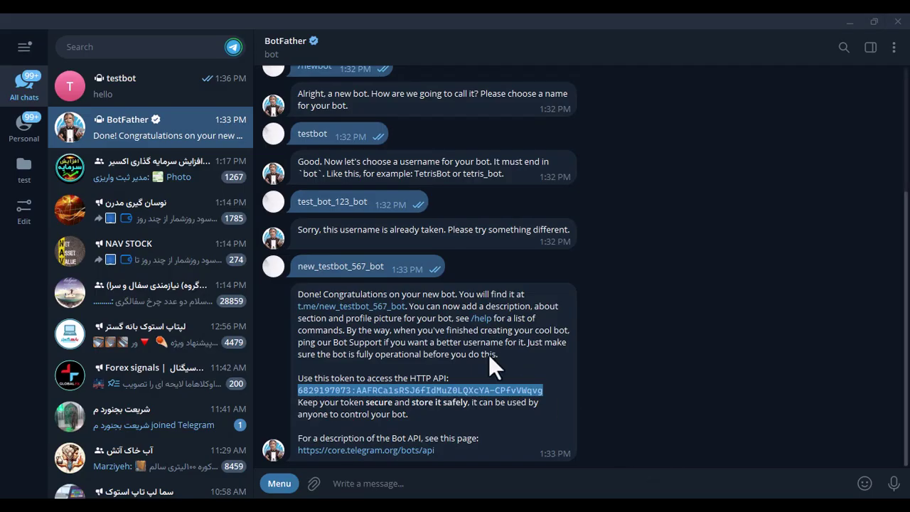
- Copy the bot token from BotFather and paste it into the ApiToken field
double_click(386, 400)
right_click(386, 398)
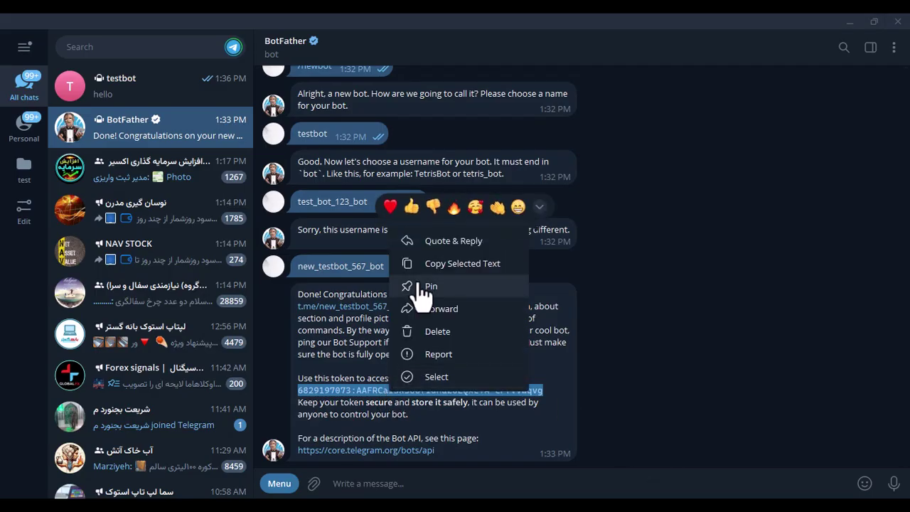
click(455, 263)
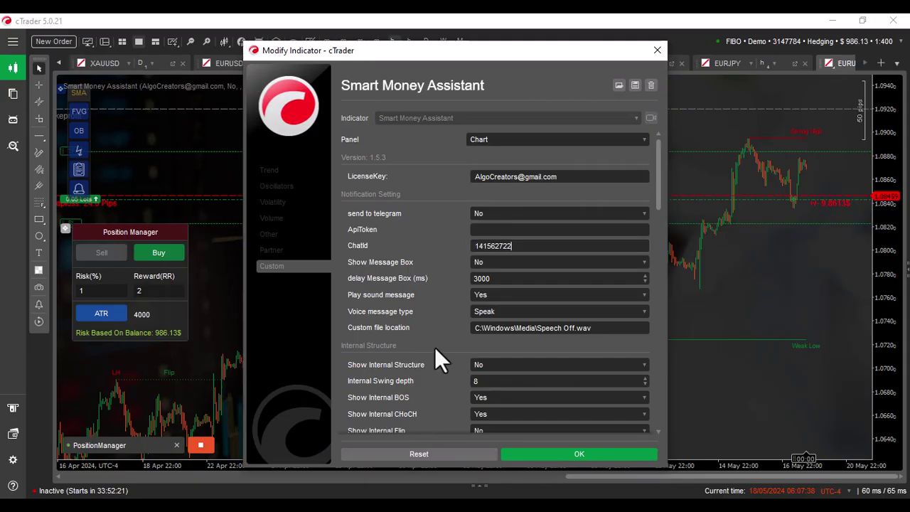
right_click(488, 229)
click(524, 290)
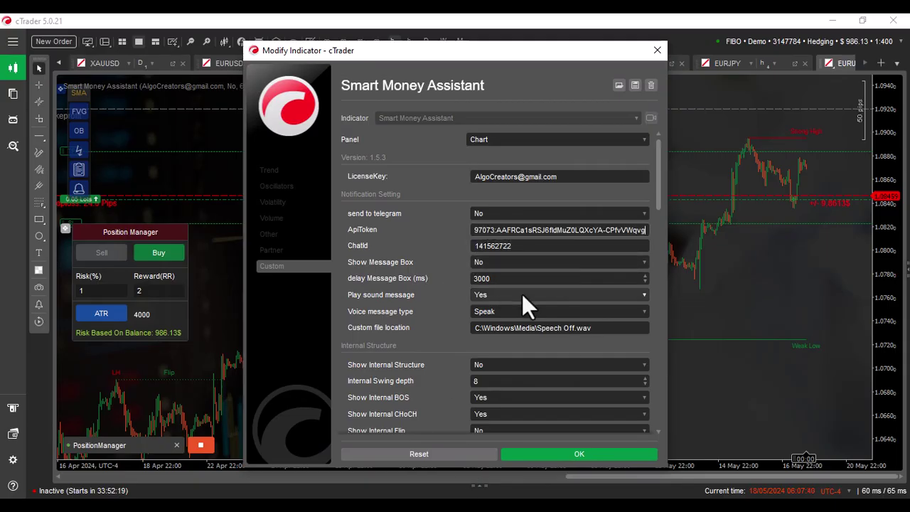
- Set send to telegram to Yes and apply the indicator settings
click(499, 215)
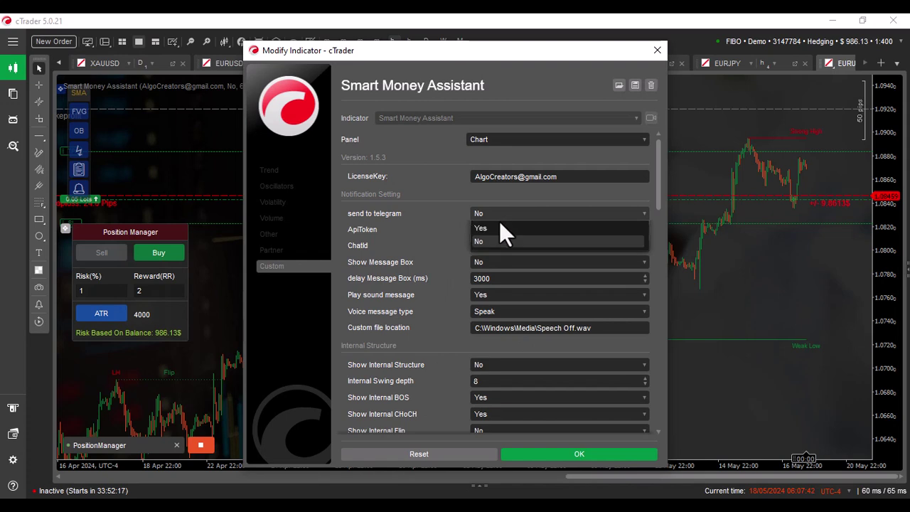
click(499, 223)
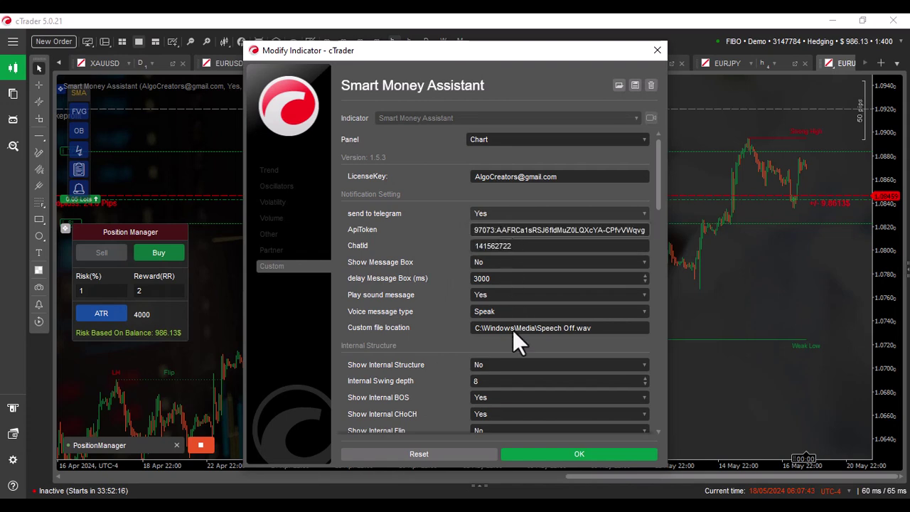
click(538, 453)
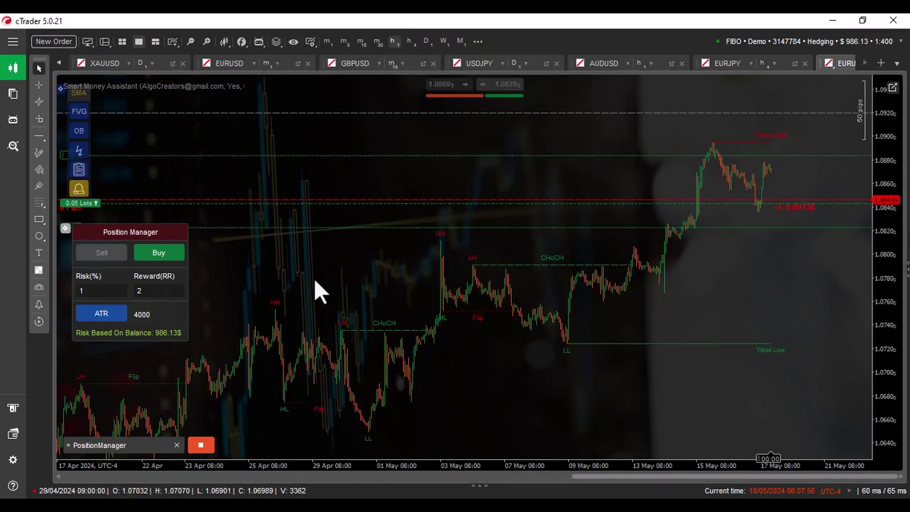
drag(315, 280, 315, 292)
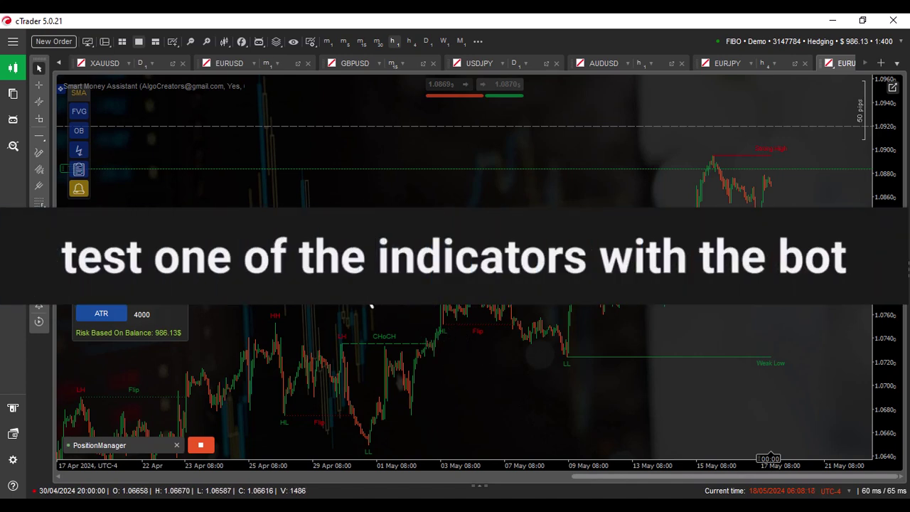
click(14, 119)
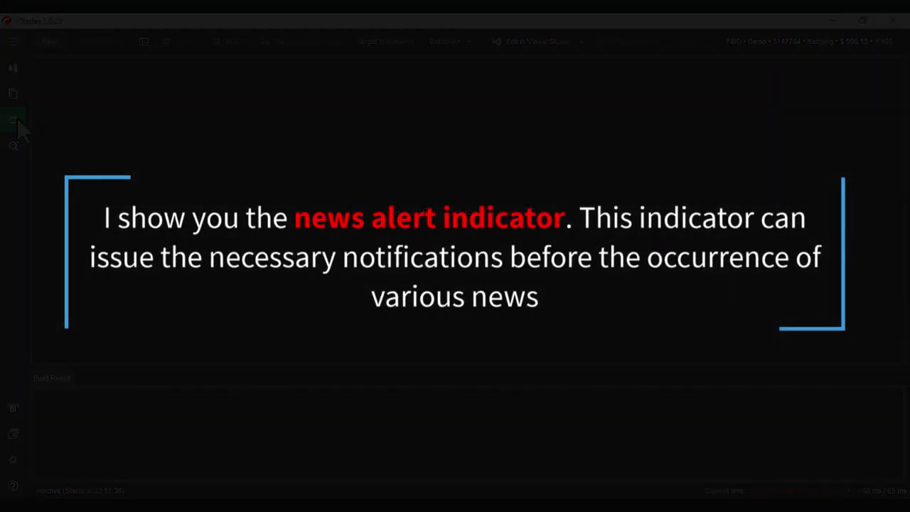
- Add the custom CalendarOnChart indicator to the cBots backtesting chart
click(17, 118)
click(54, 146)
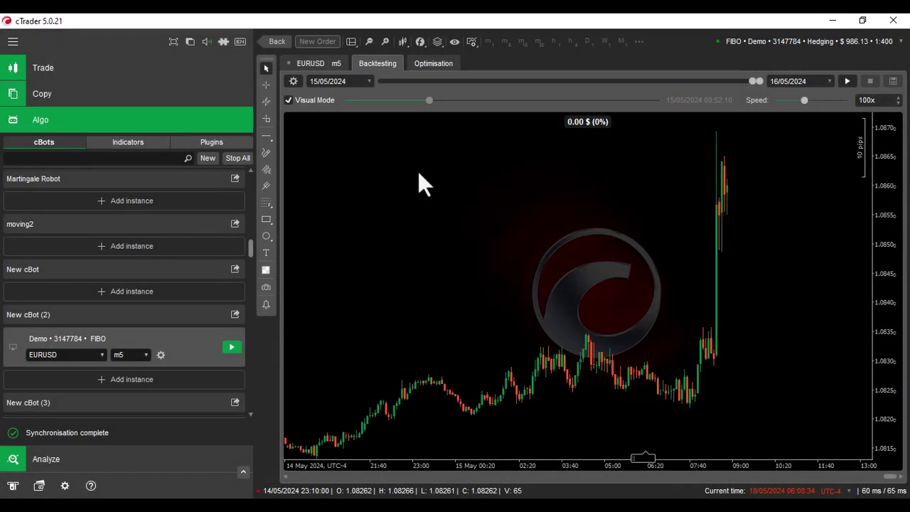
right_click(418, 172)
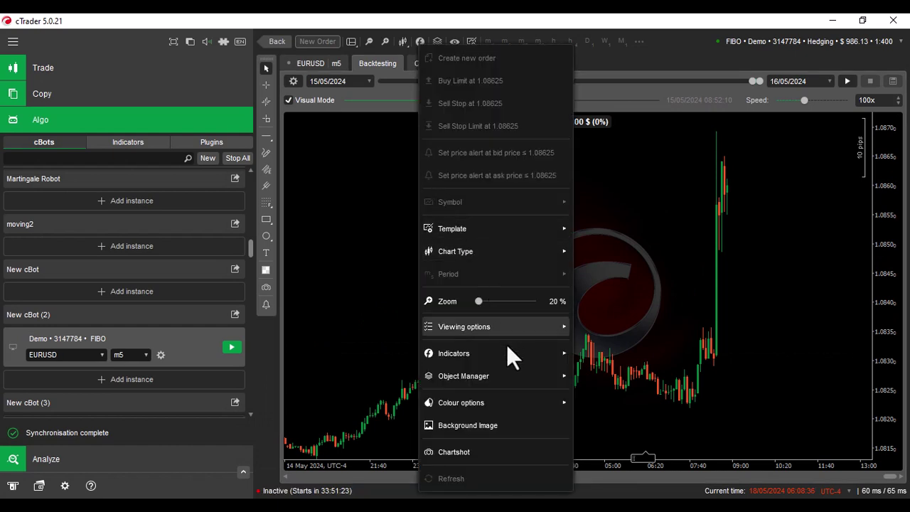
mouse_move(509, 354)
mouse_move(649, 322)
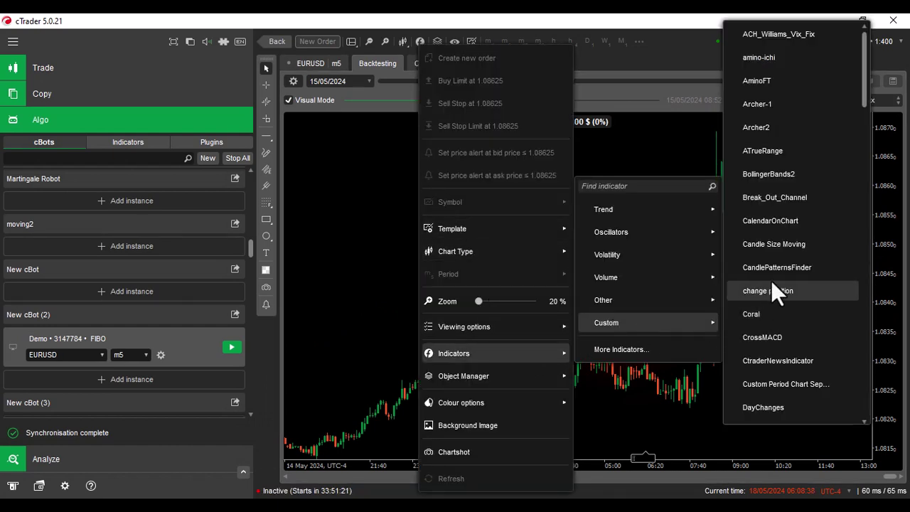
click(769, 220)
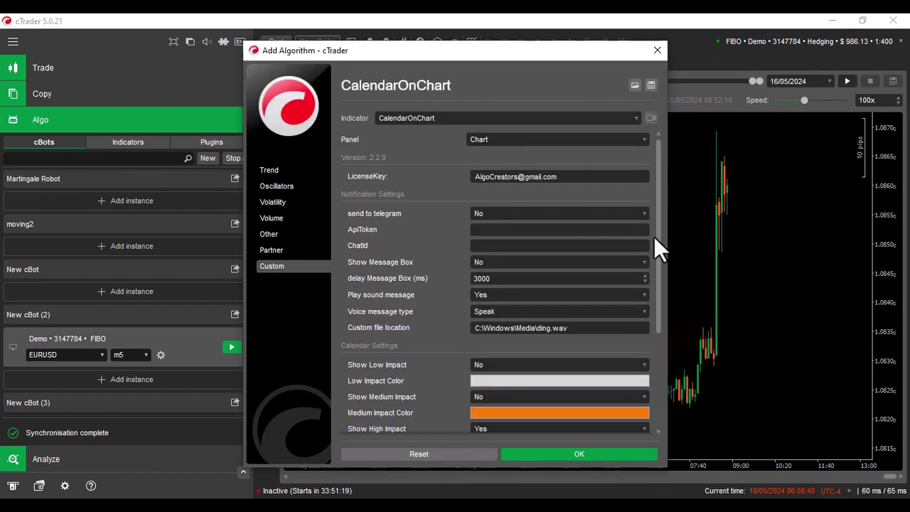
- Keep send to telegram at No and prepare to paste into the empty ApiToken field
click(502, 214)
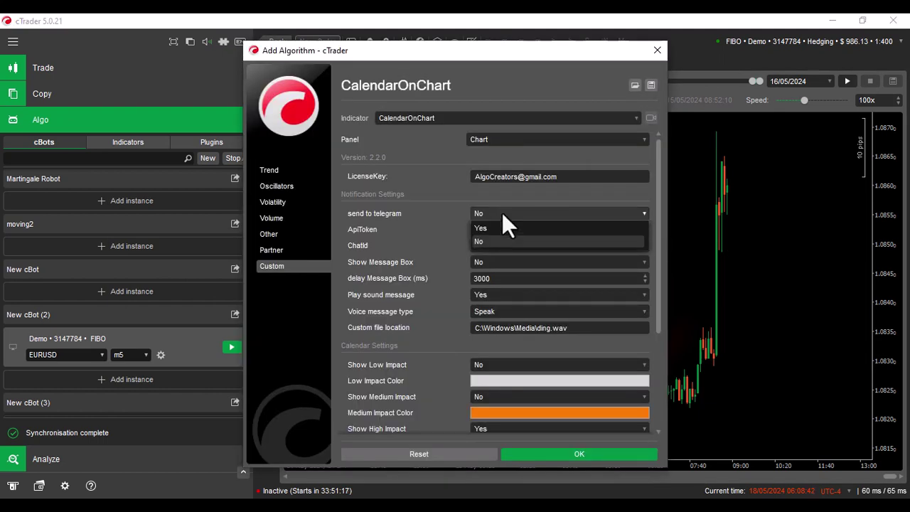
click(502, 213)
click(498, 230)
right_click(504, 236)
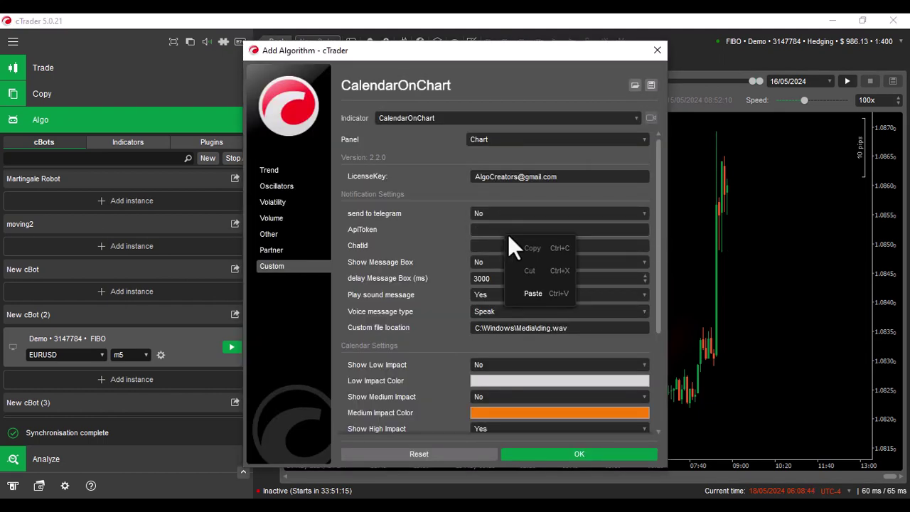